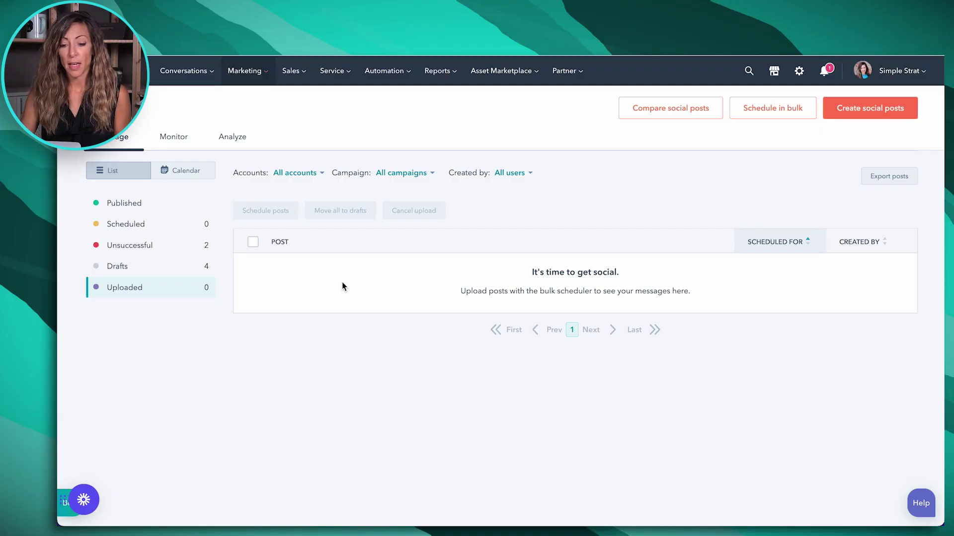
- Open HubSpot's Schedule in bulk option for social posts
click(258, 77)
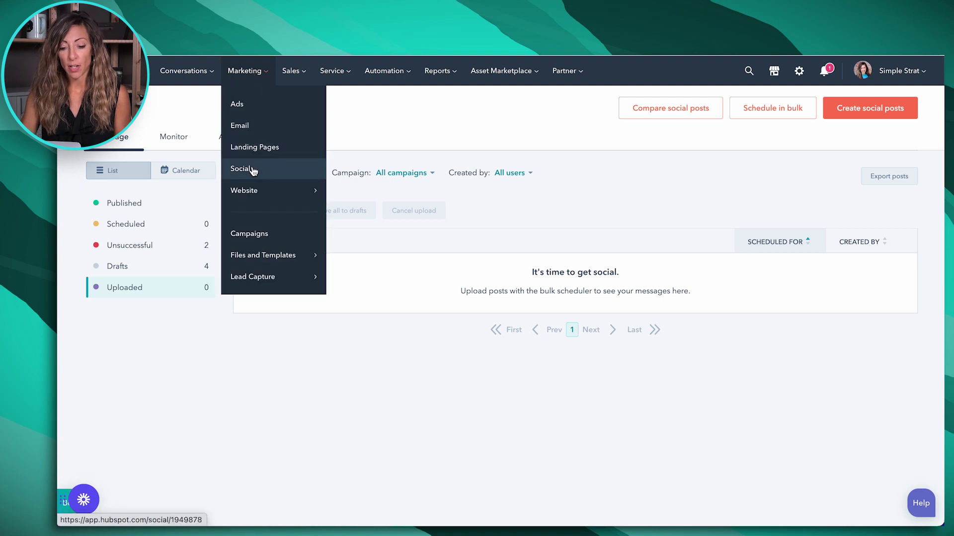
click(460, 126)
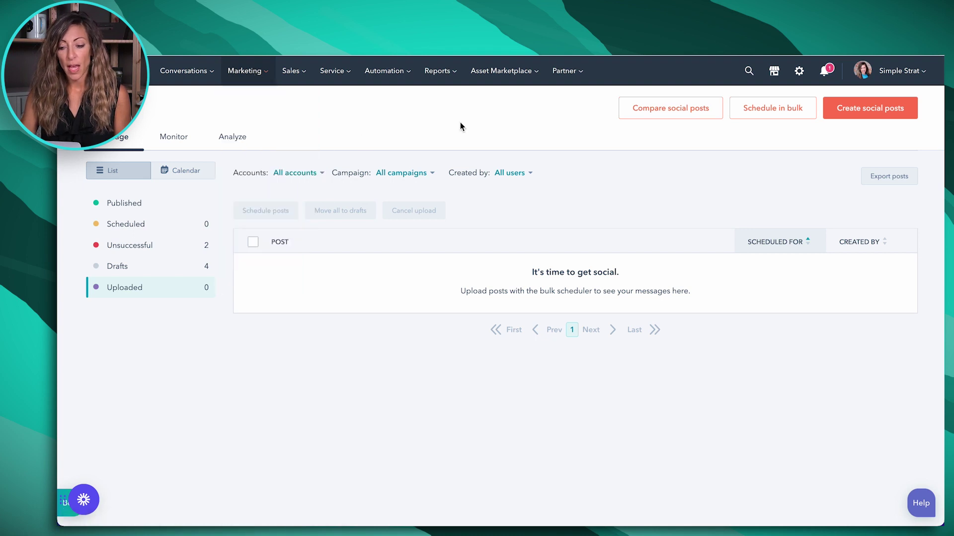
click(770, 111)
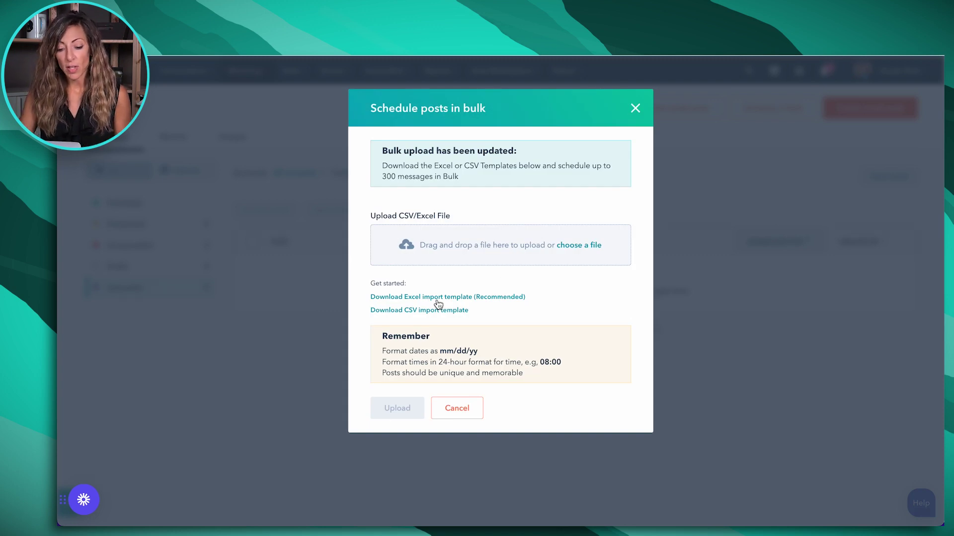
- Download the CSV import template and save it as 'social example'
click(408, 313)
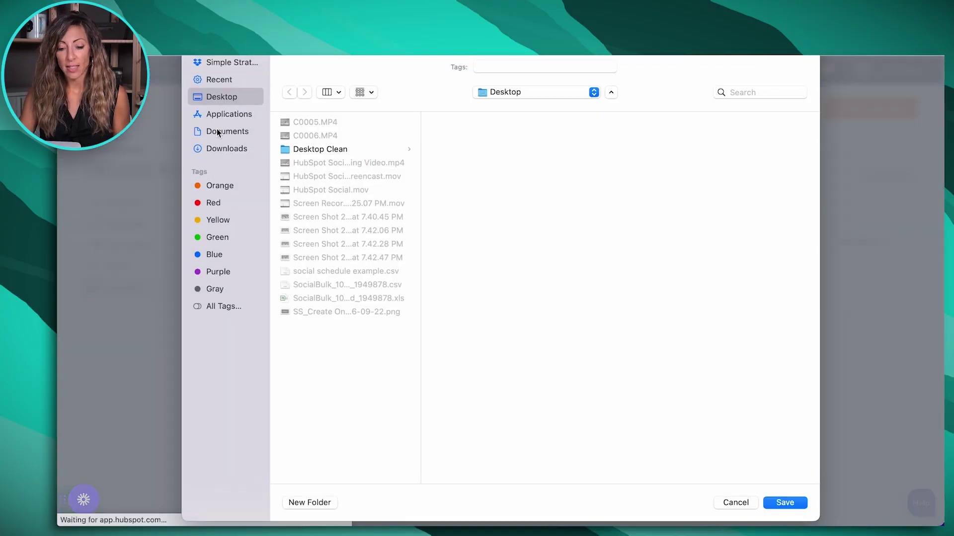
mouse_move(789, 512)
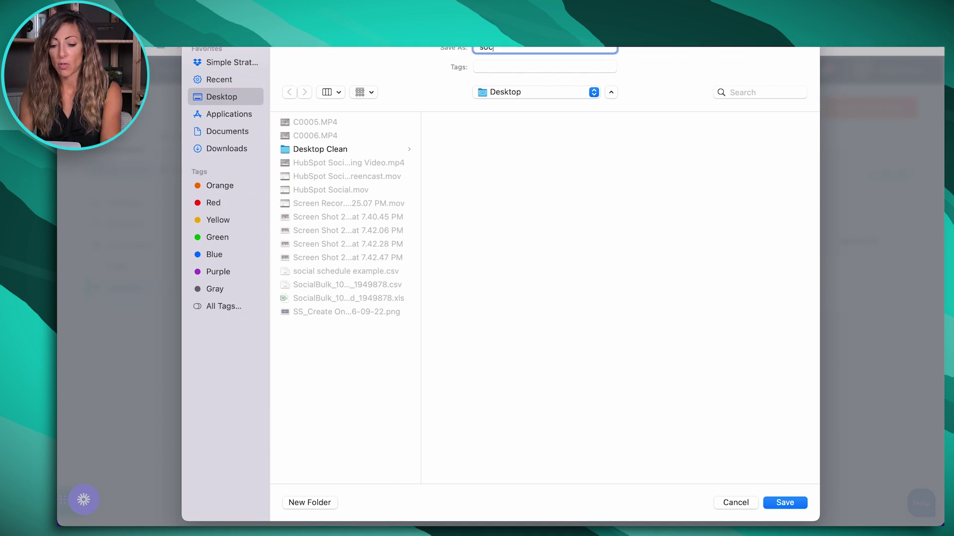
text(social example)
key(Return)
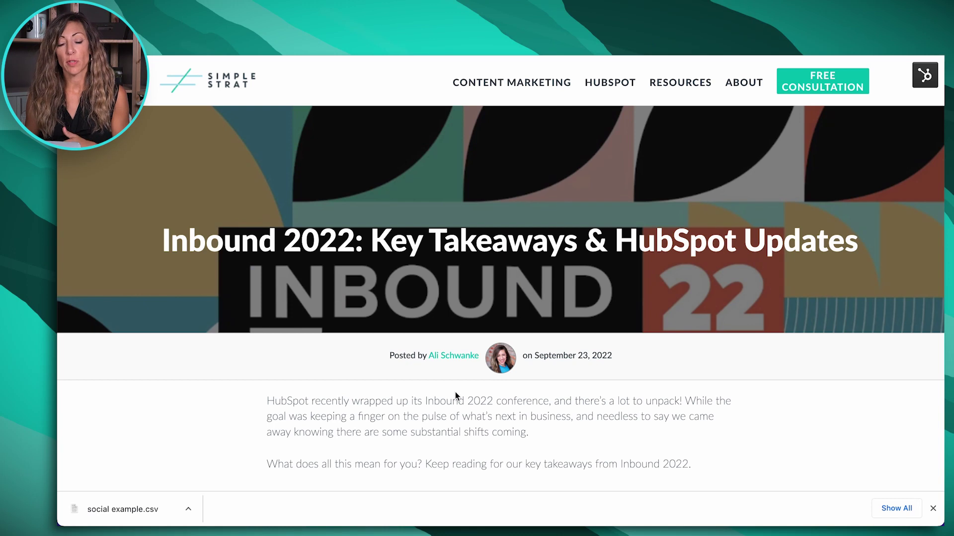
- Copy the Inbound 2022 blog post's URL and switch back to the Excel sheet
click(454, 24)
key(cmd+c)
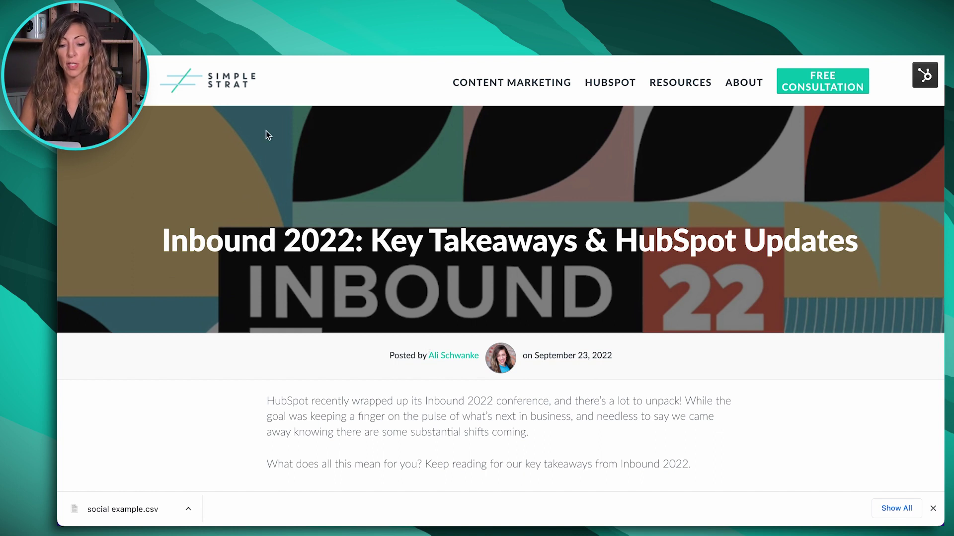
mouse_move(436, 519)
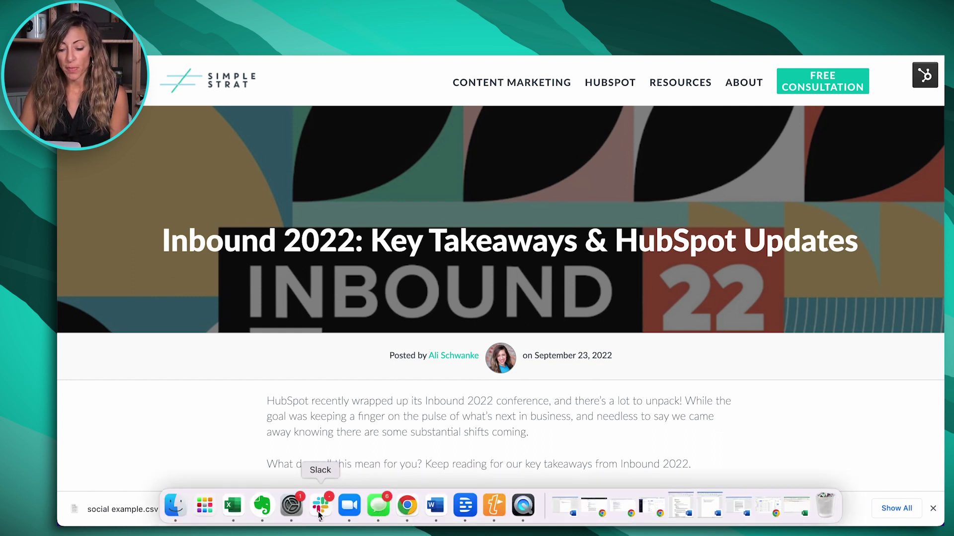
click(232, 516)
- Enter the message 'Did you miss Inbound? G…' in C2 and paste the blog link into D2
click(270, 139)
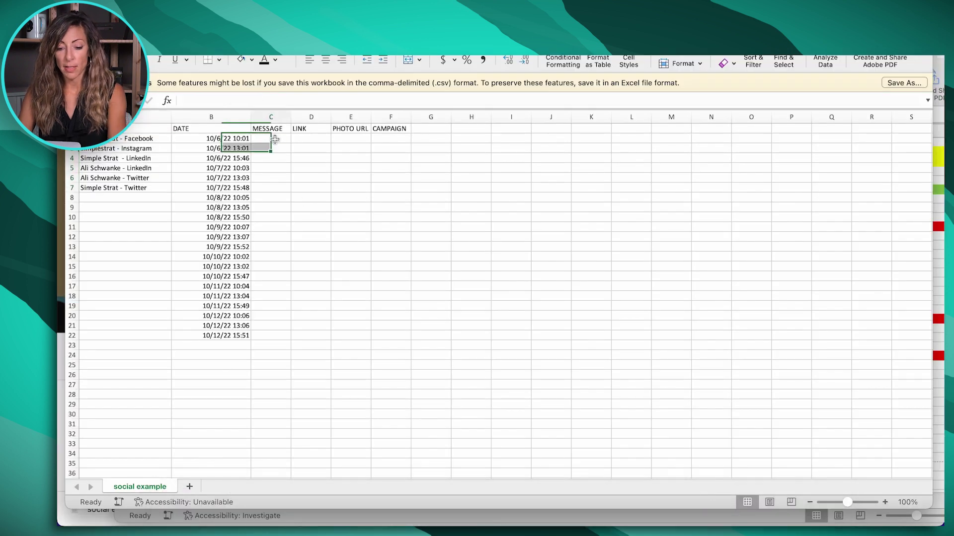
drag(291, 117, 416, 129)
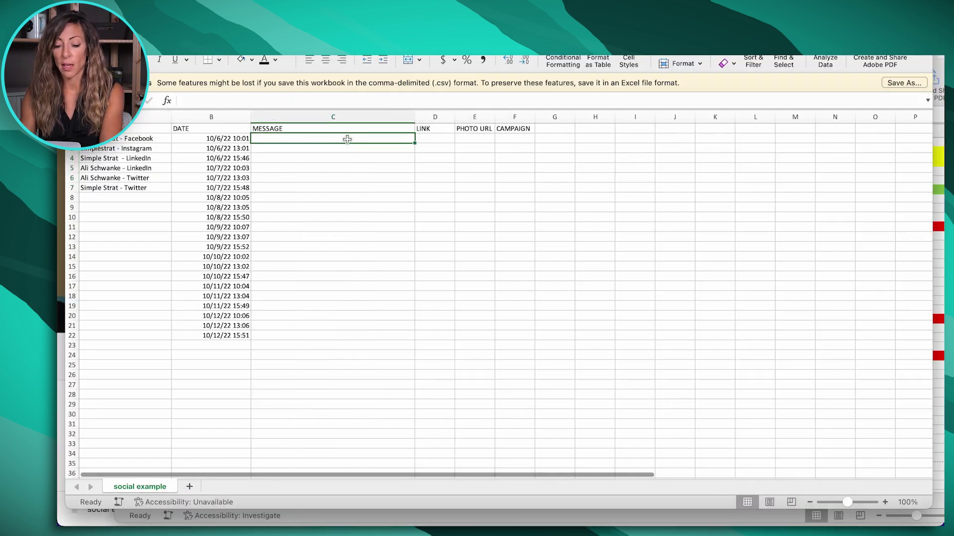
text(Did you miss Inbound)
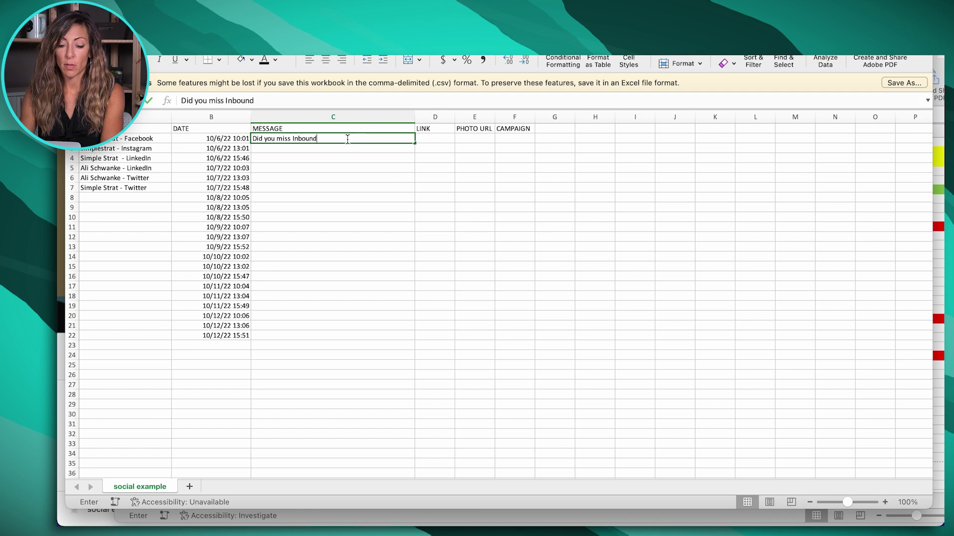
text(? Get our full recap of the event and trends you don't want to miss!)
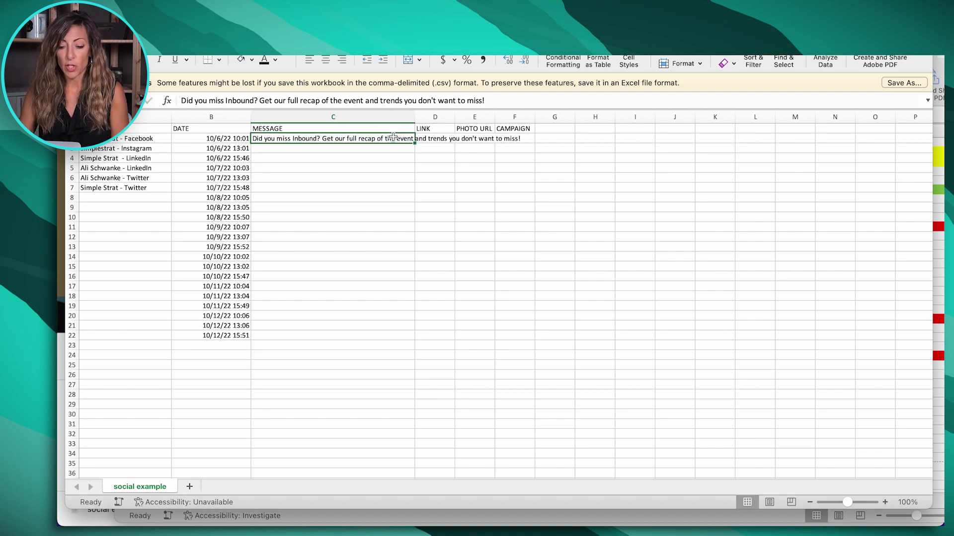
key(Tab)
key(cmd+v)
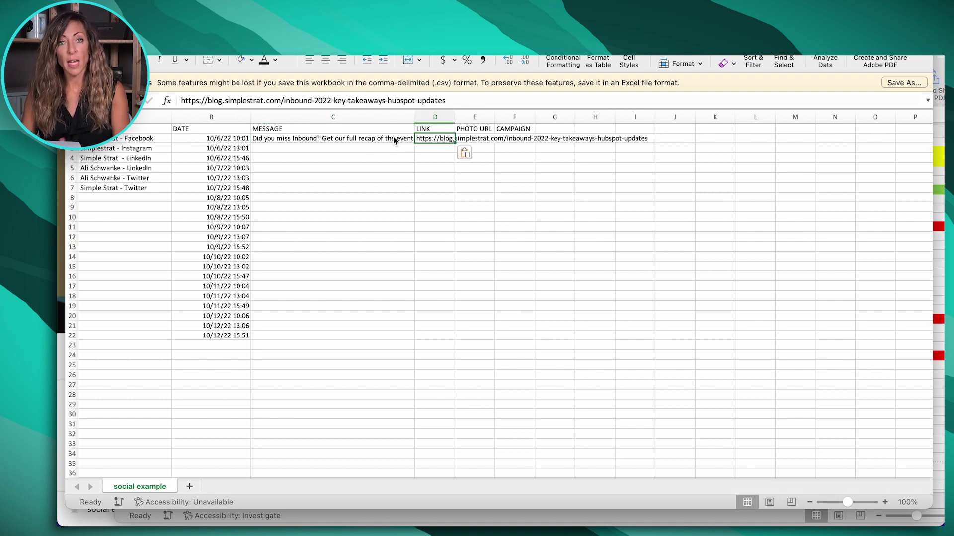
key(Tab)
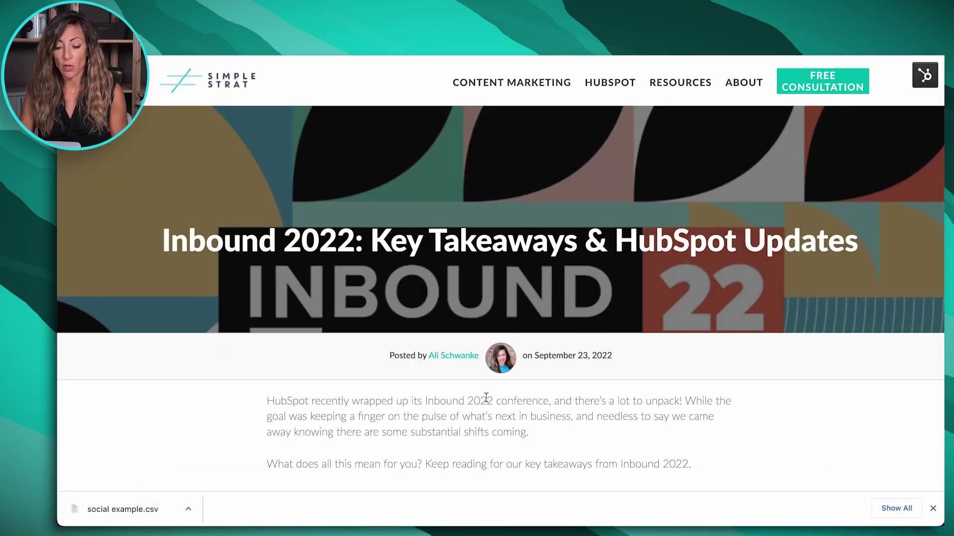
- Copy the image address of the article's YouTube example screenshot
scroll(485, 397, down, 14)
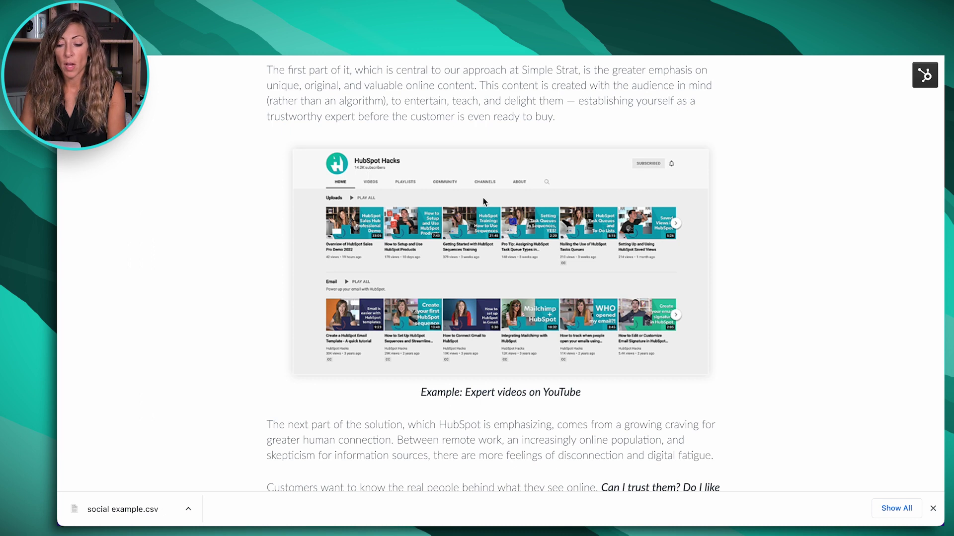
right_click(468, 199)
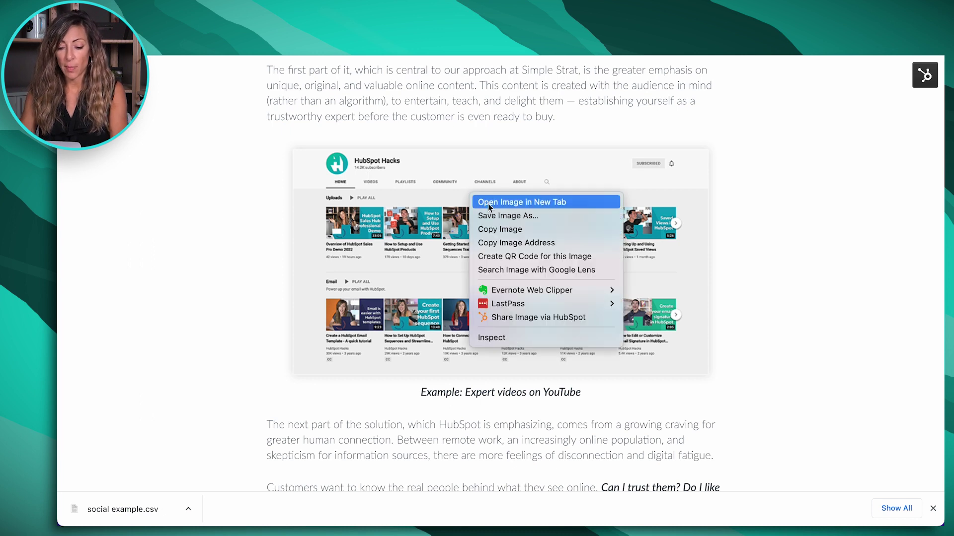
click(502, 242)
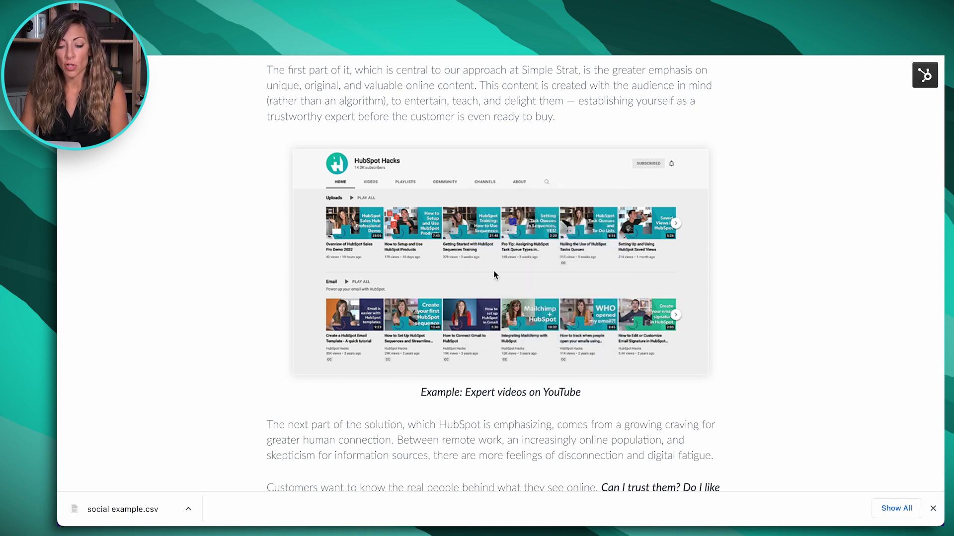
- Paste the image address into E2 as the first post's photo URL
mouse_move(316, 503)
click(232, 505)
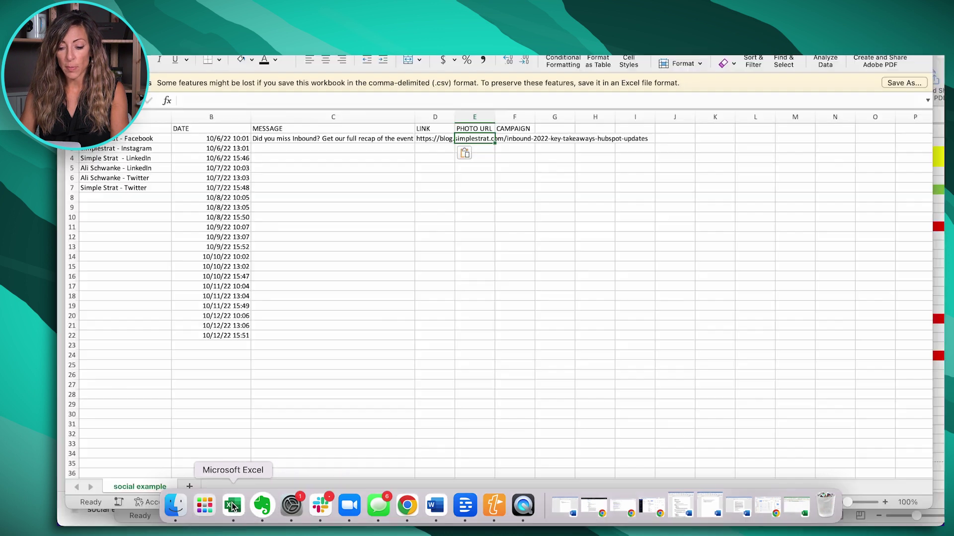
key(super+v)
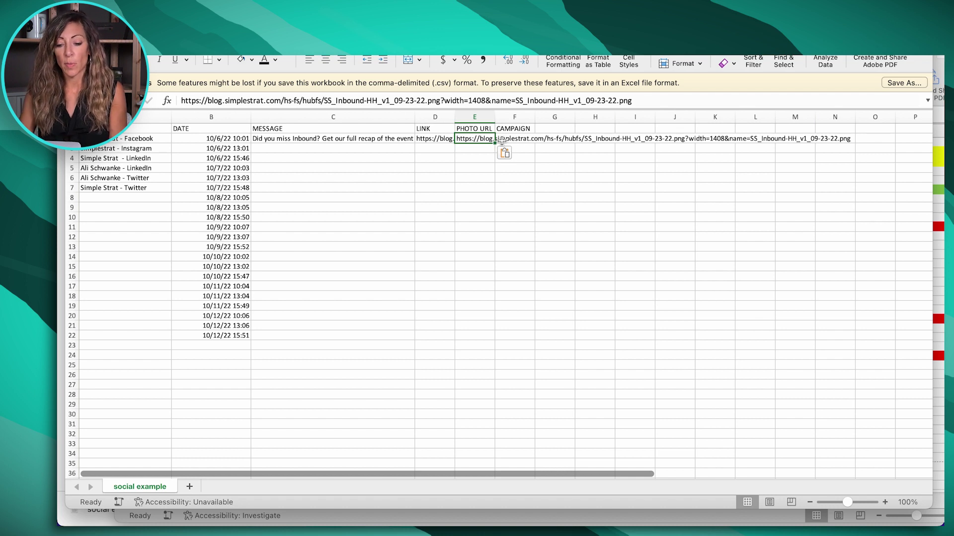
- Copy the C2:E2 message, link and photo URL into rows 4 and 6
drag(385, 140, 463, 142)
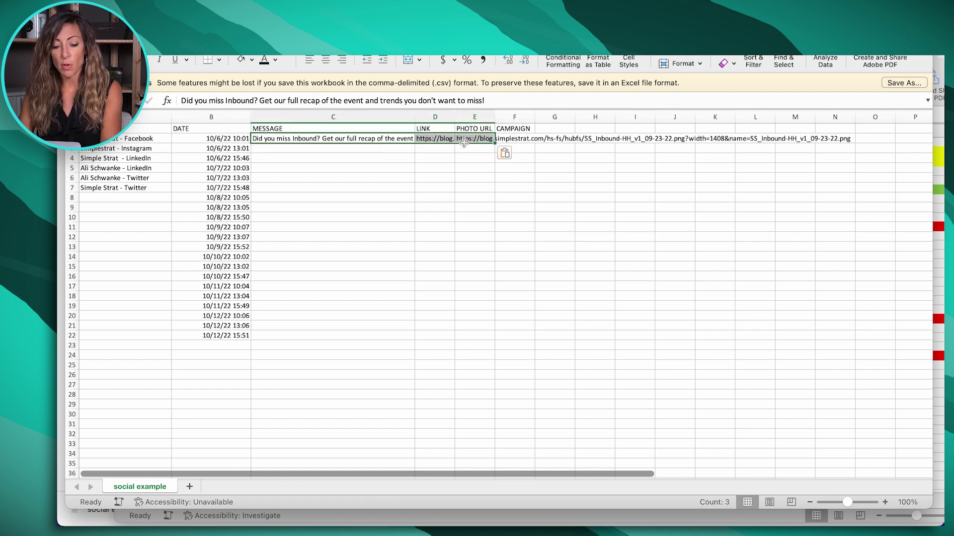
key(super+c)
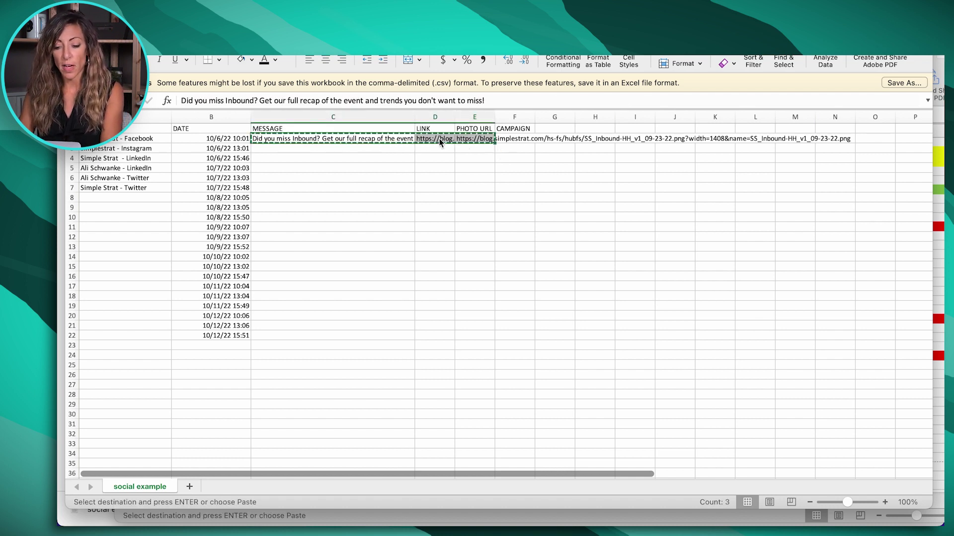
click(264, 162)
key(super+v)
click(264, 179)
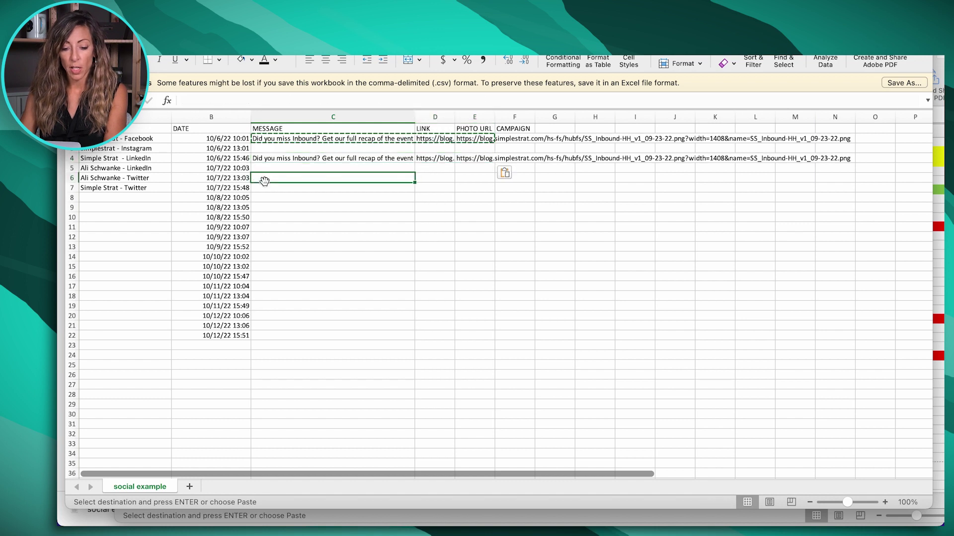
key(super+v)
- Select rows 3, 5 and 7 for removal and bring up their row menu
click(72, 187)
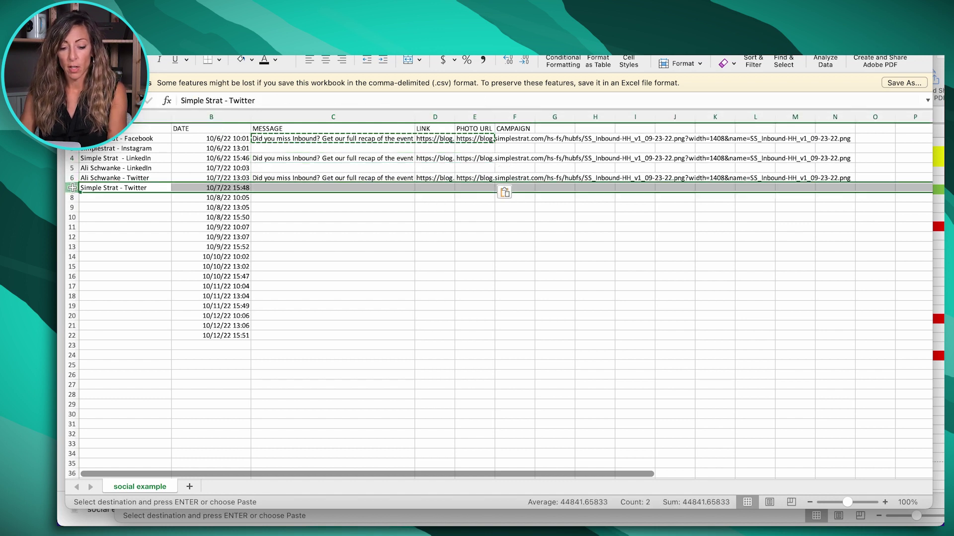
super+click(73, 159)
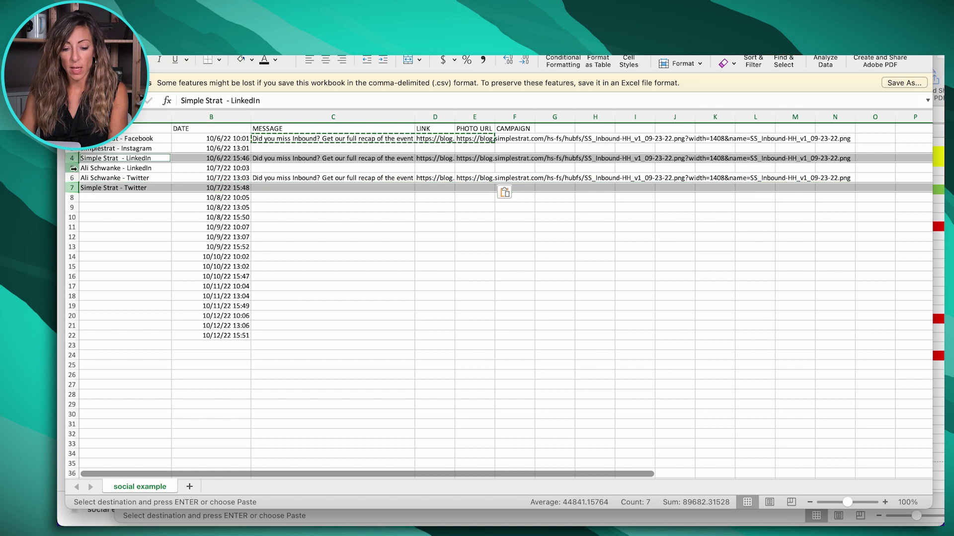
click(72, 169)
super+click(72, 188)
super+click(72, 149)
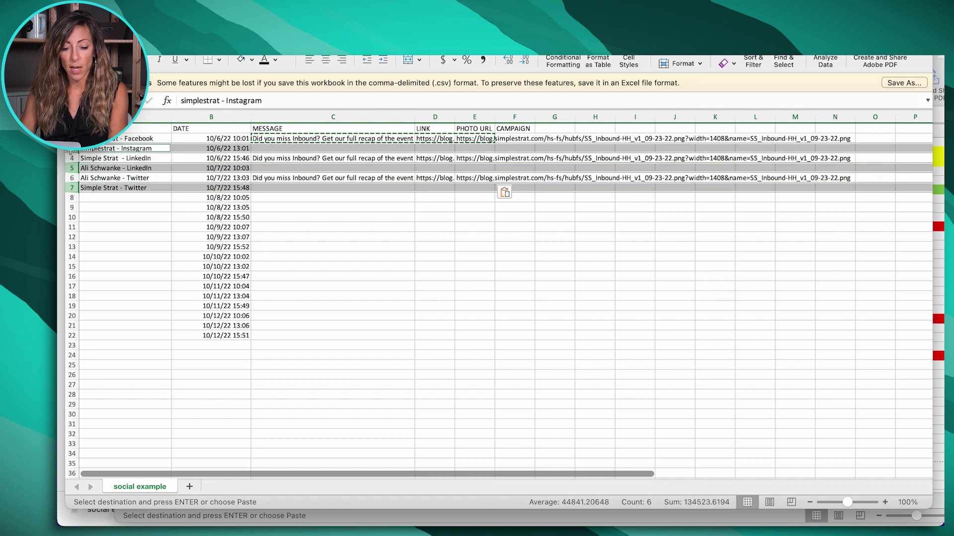
right_click(71, 149)
- Delete rows 3, 5 and 7, then remove the leftover date rows 5–19
click(96, 230)
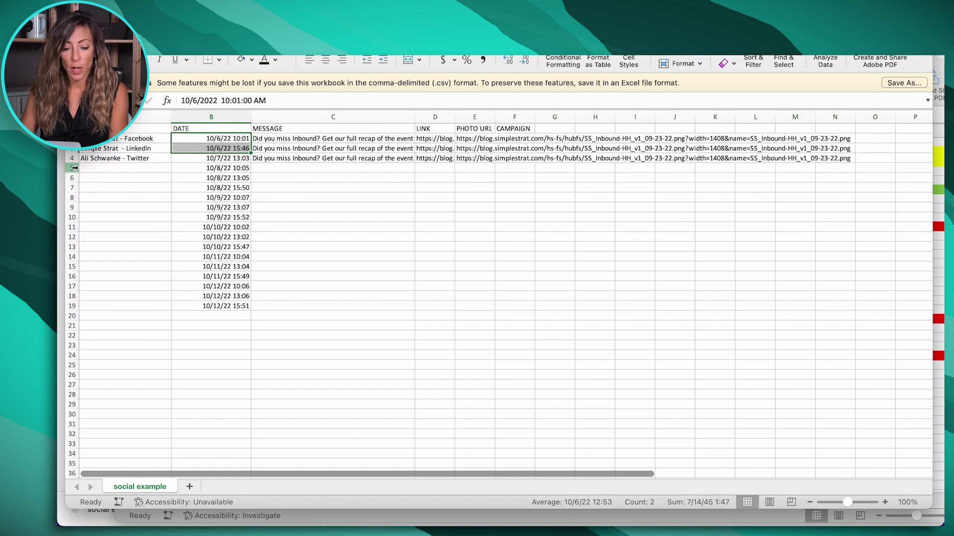
click(72, 168)
shift+click(72, 306)
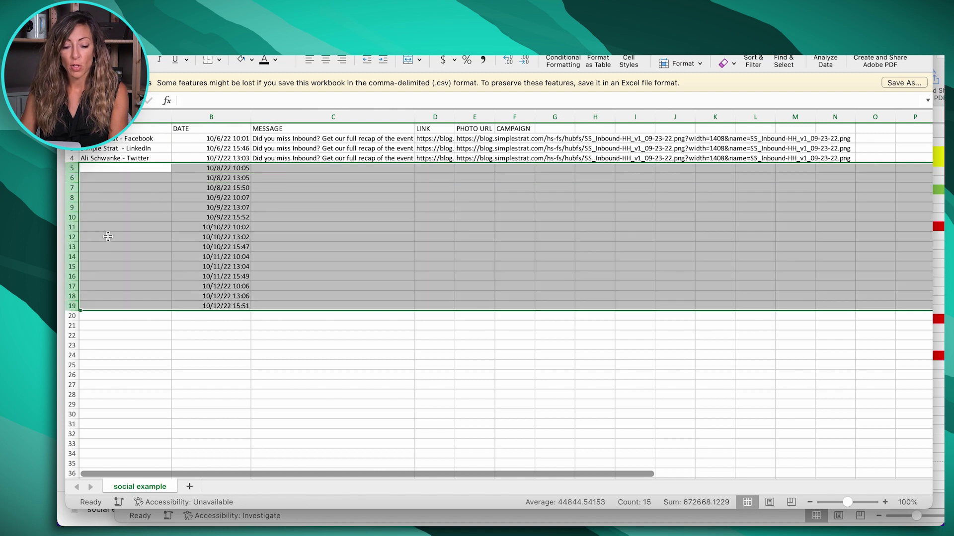
right_click(108, 236)
click(144, 317)
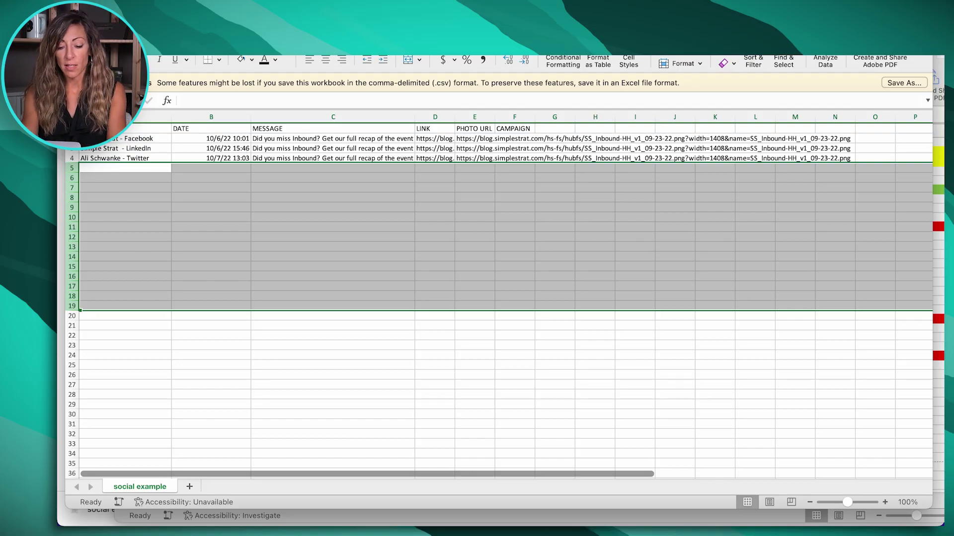
- Save the sheet as 'social upload' in CSV format and return to the browser
key(super+shift+s)
text(social upload)
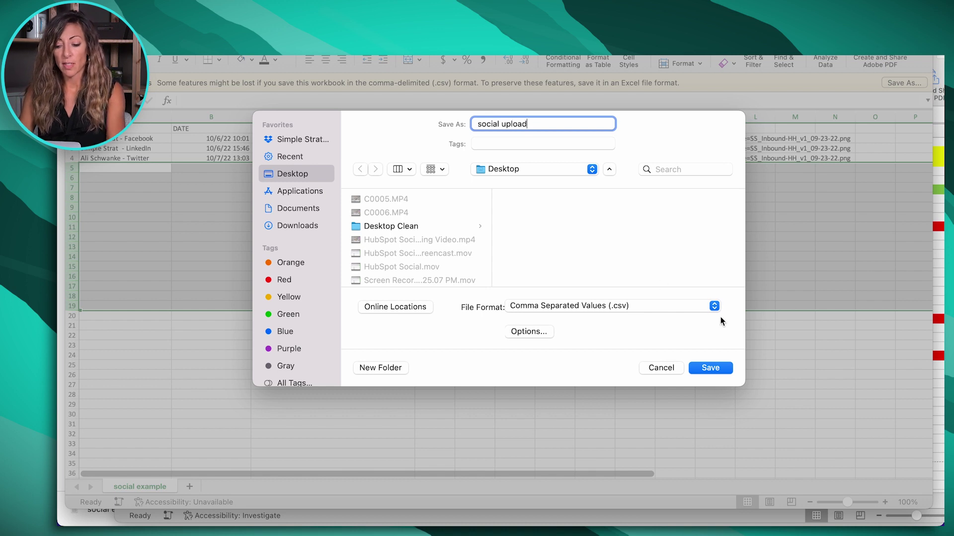
click(719, 371)
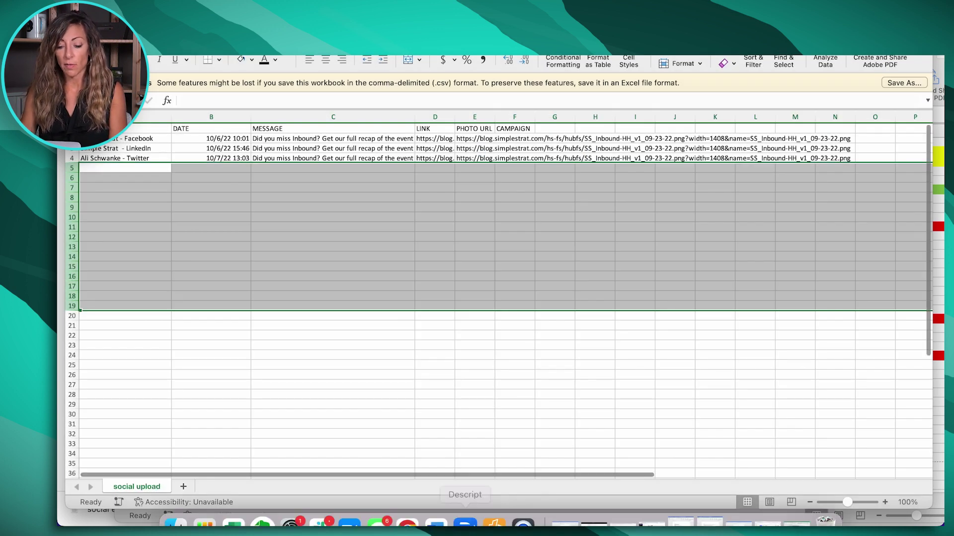
click(408, 506)
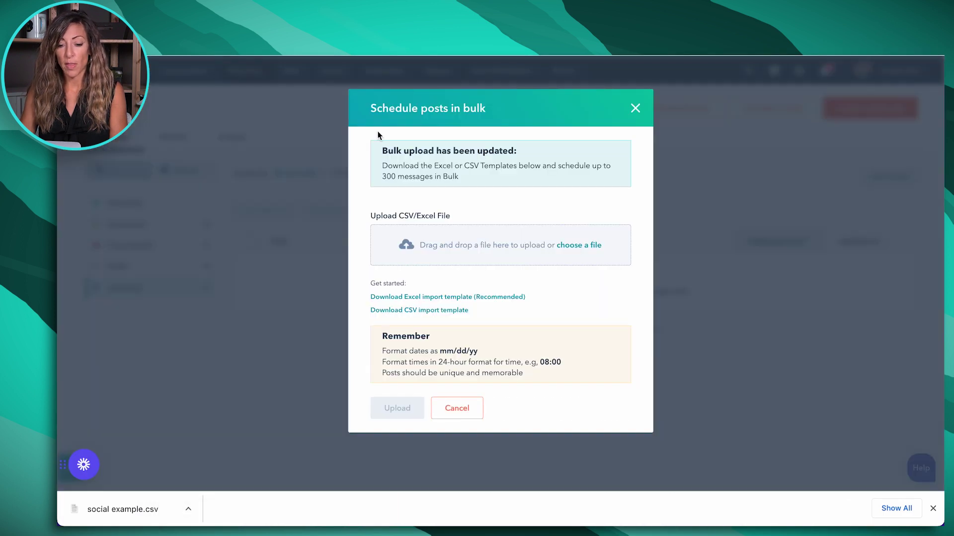
- Attach social upload.csv in Schedule posts in bulk and upload its three posts
click(592, 249)
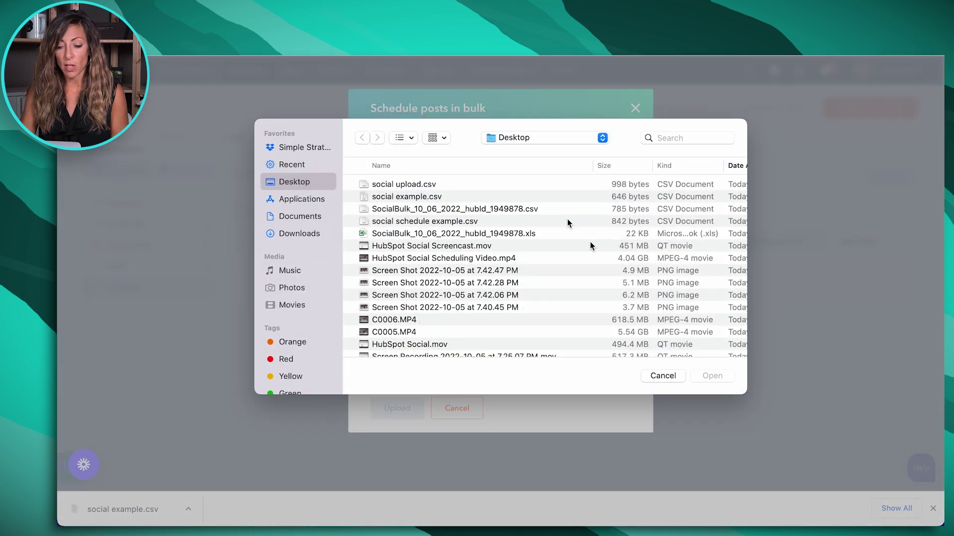
click(420, 184)
click(727, 378)
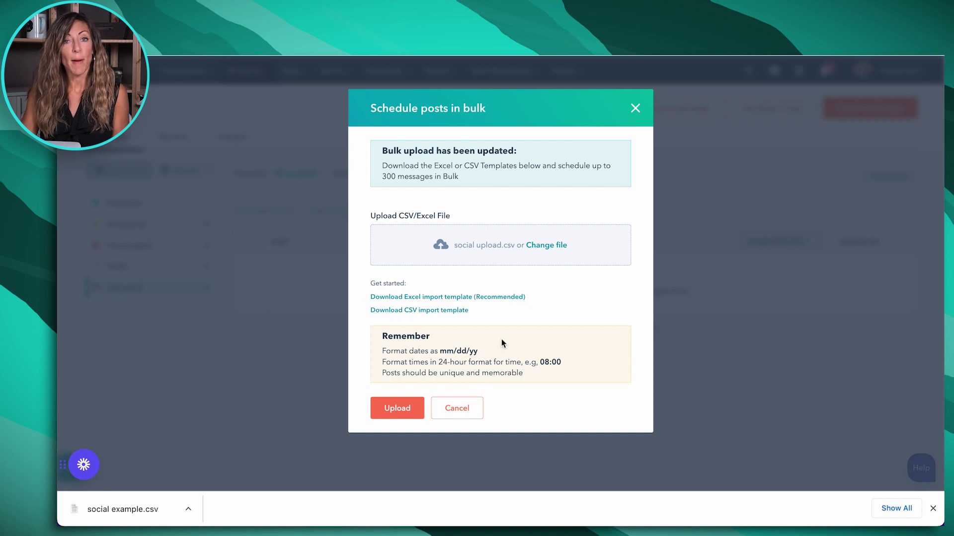
click(405, 414)
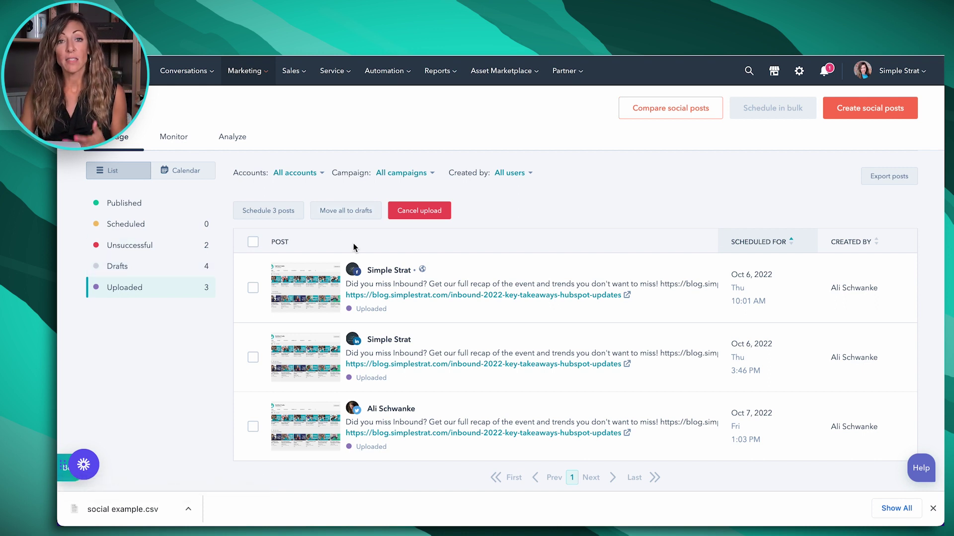
- Open the first uploaded Facebook post and remove its attached YouTube image
click(452, 271)
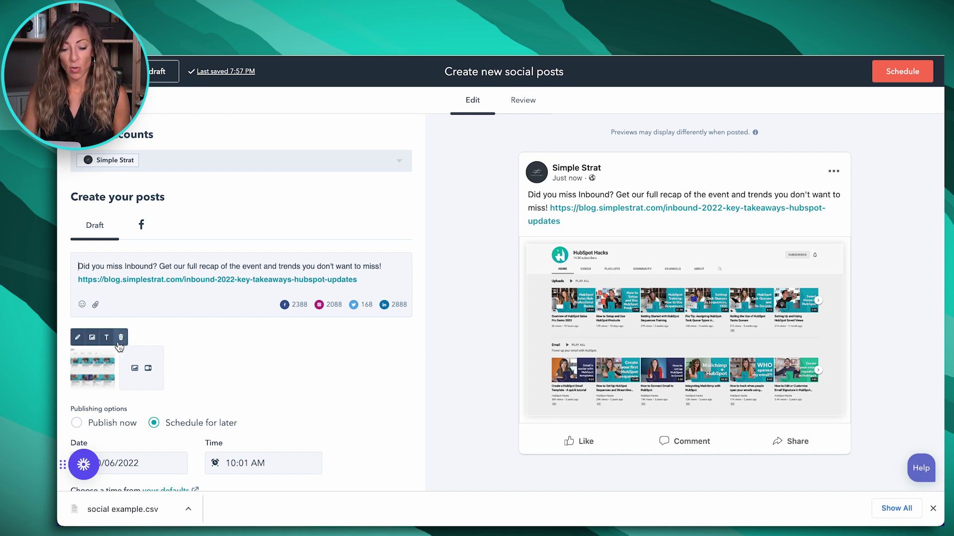
click(124, 339)
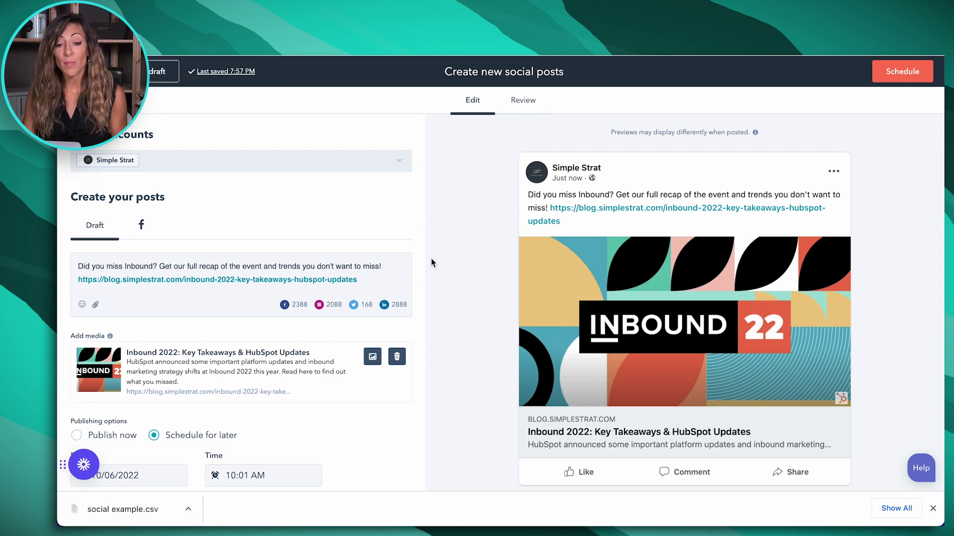
- Save the edited post as a draft and go back to the Uploaded folder
click(156, 72)
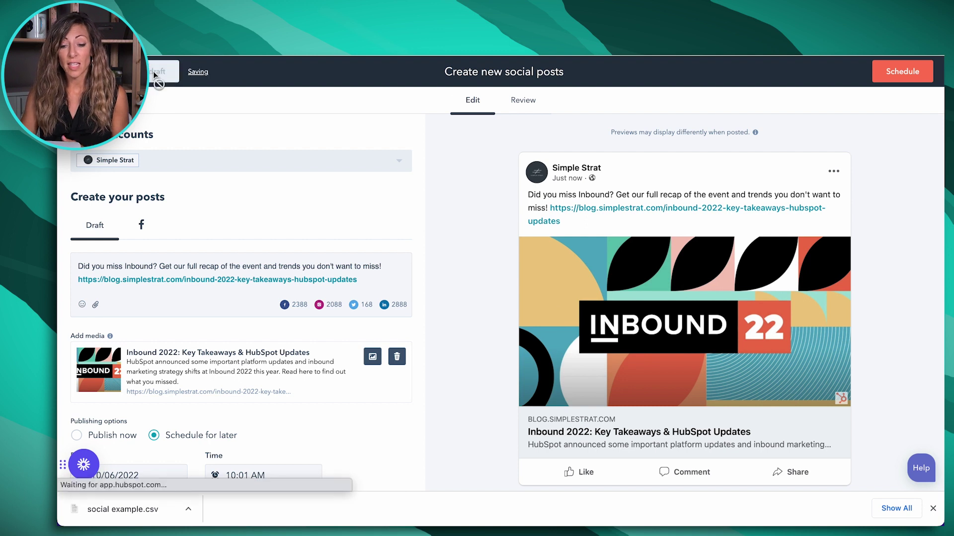
click(152, 287)
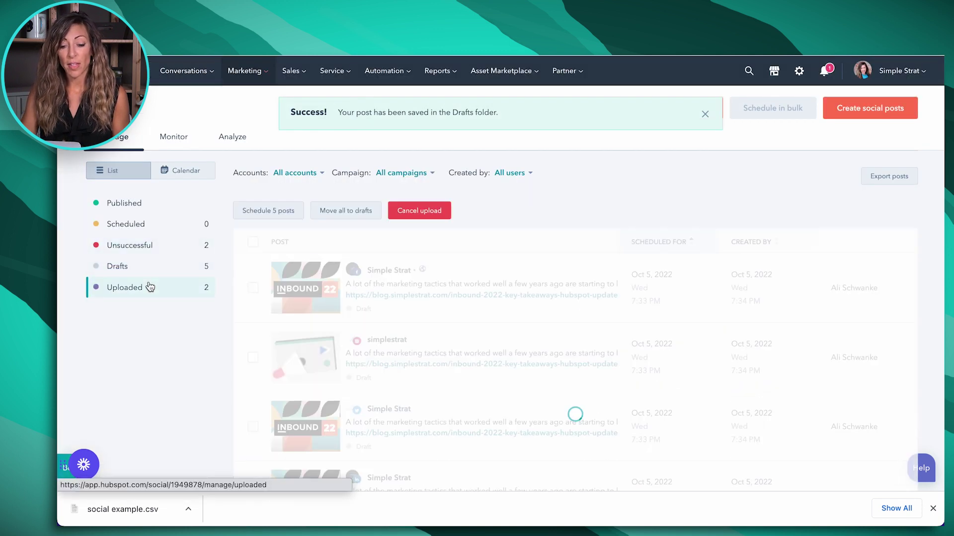
- Show the Drafts folder and open the Actions dropdown on the first draft
click(121, 267)
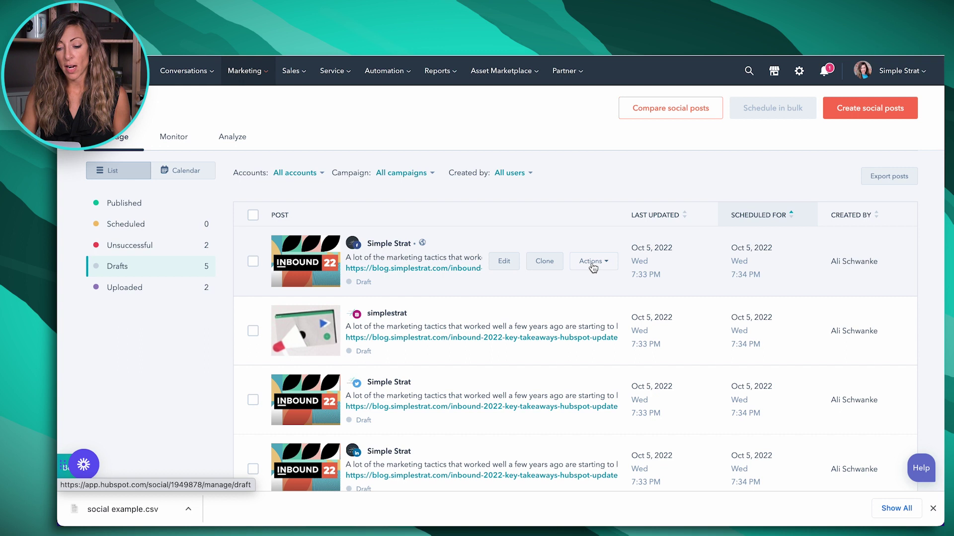
click(592, 262)
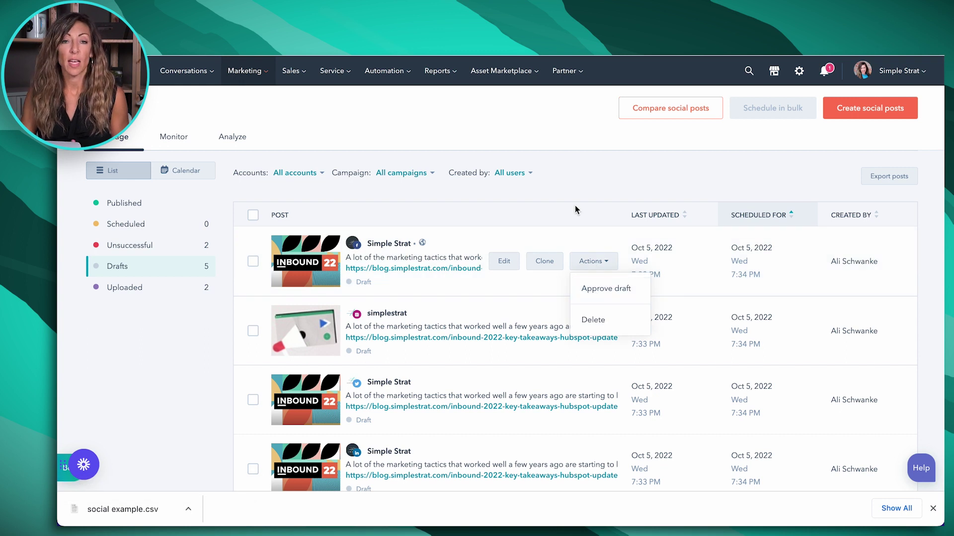